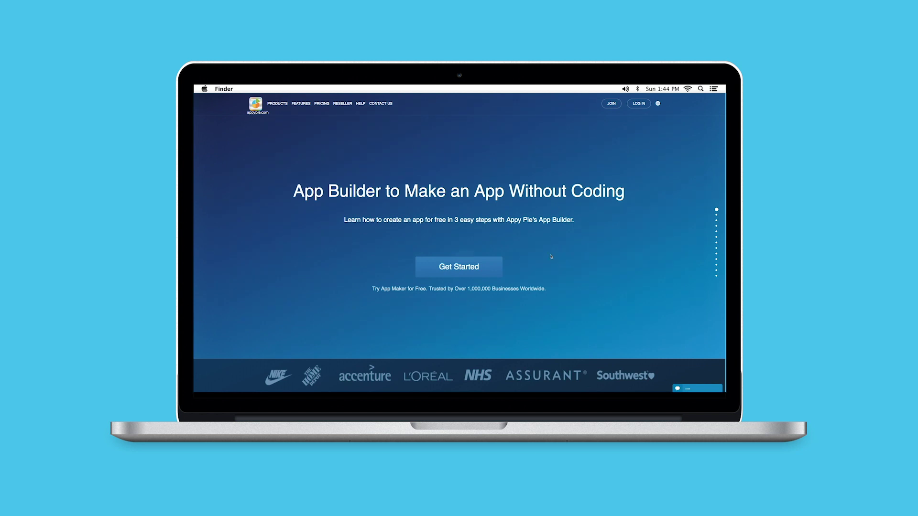
- Start a free app with business name 'Demo App' and purpose 'Demo'
left_click(486, 272)
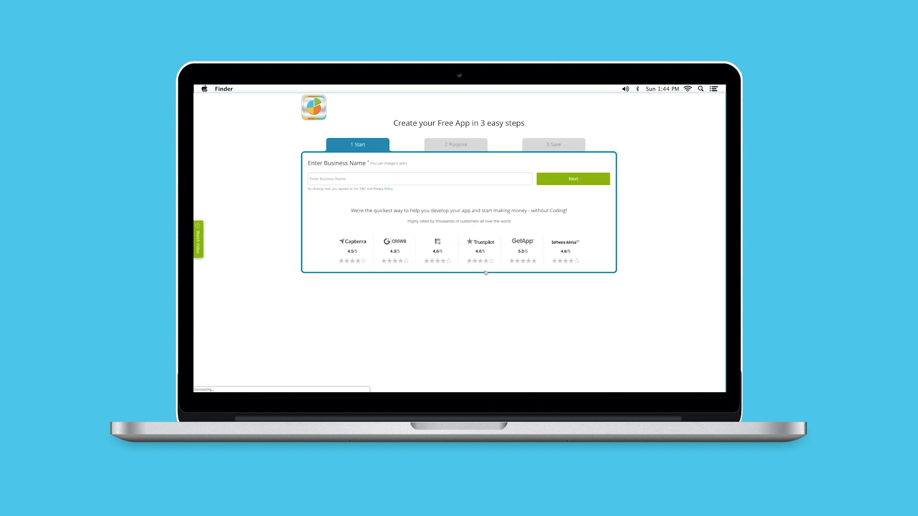
type("Demo App")
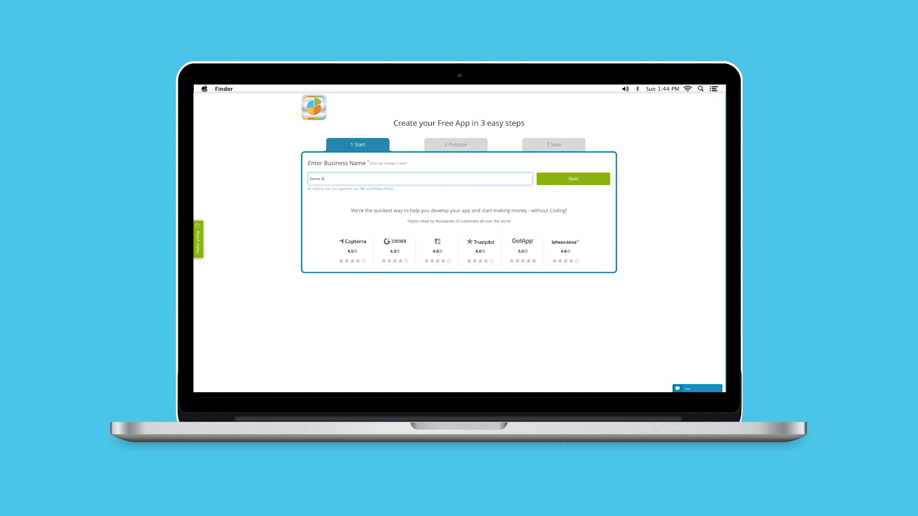
left_click(558, 184)
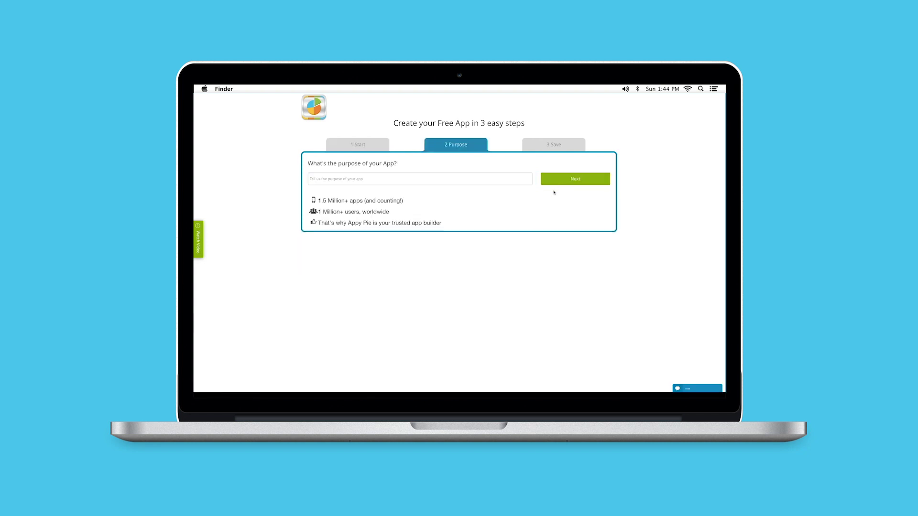
type("Demo")
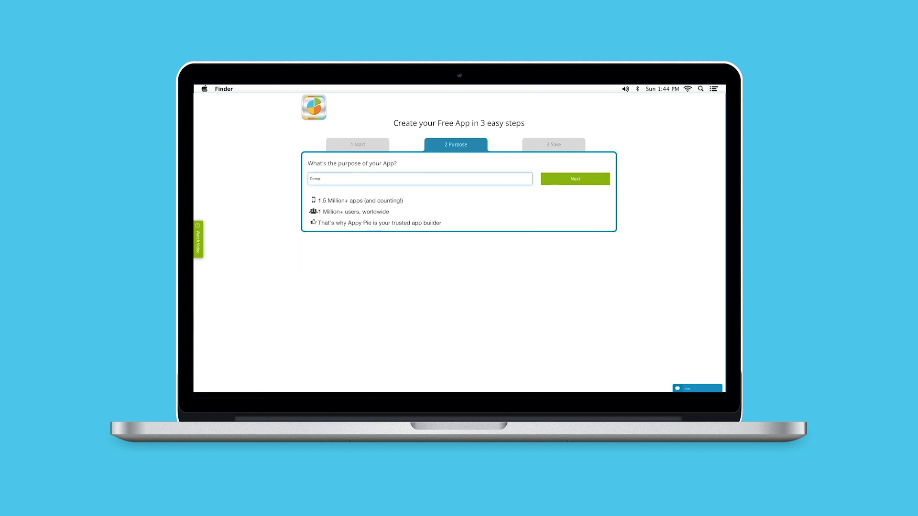
left_click(586, 180)
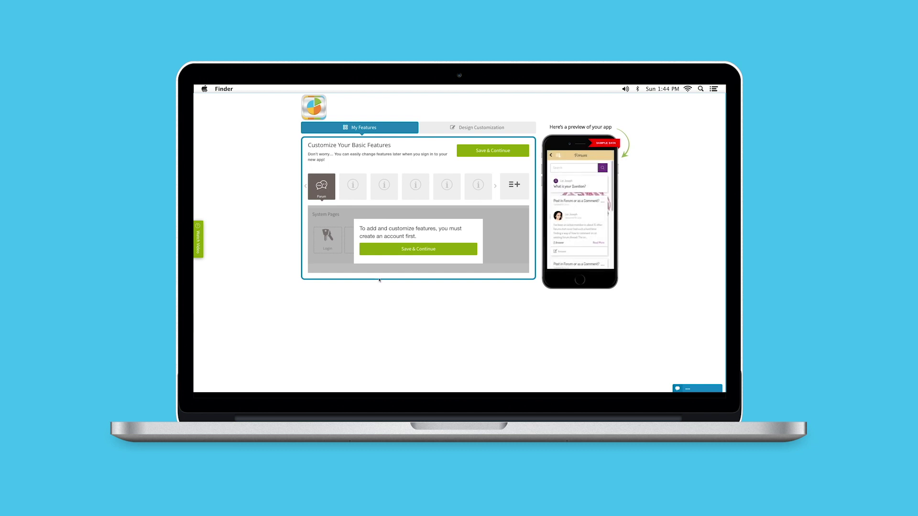
- Search all features for 'Ewallet' and add the E-wallet feature page to the app
left_click(418, 249)
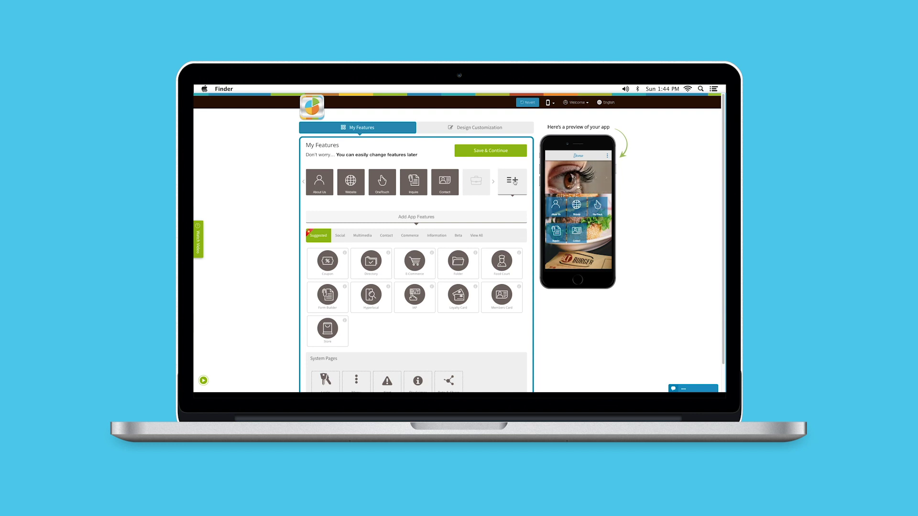
scroll(498, 197, "down", 2)
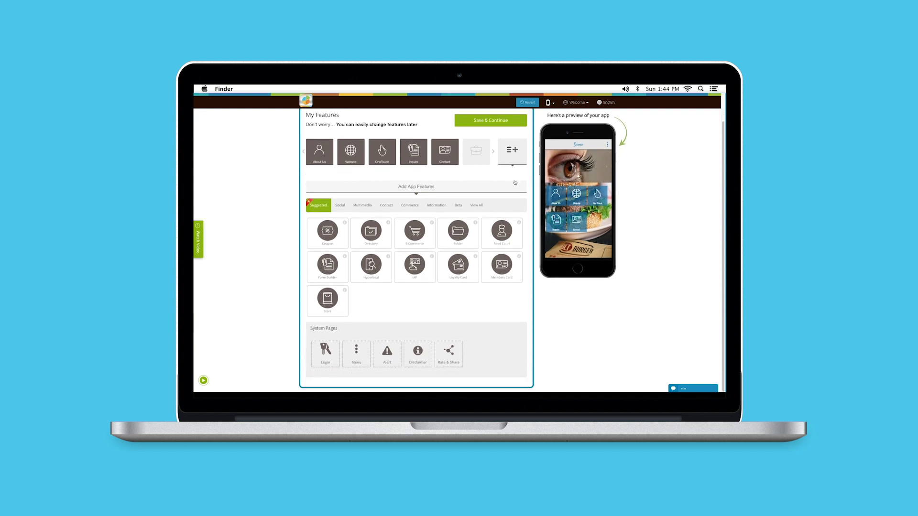
left_click(477, 208)
left_click(376, 223)
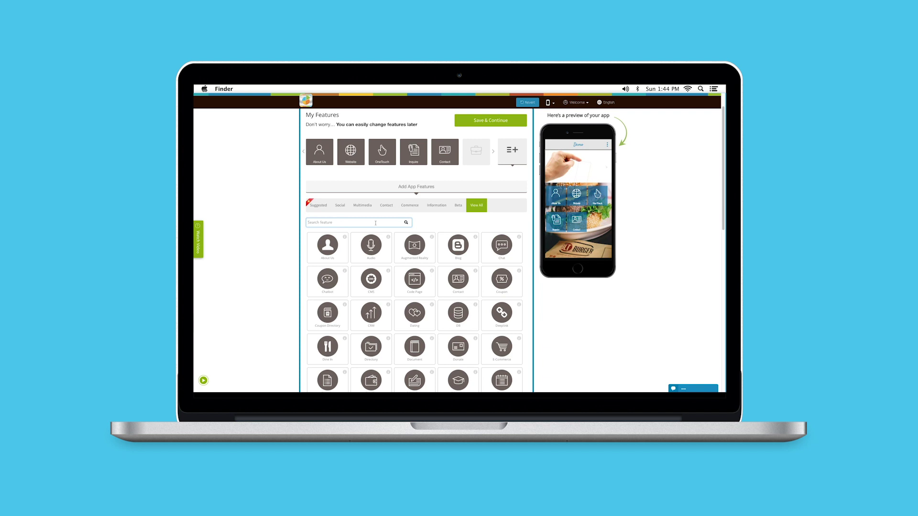
type("Ewallet")
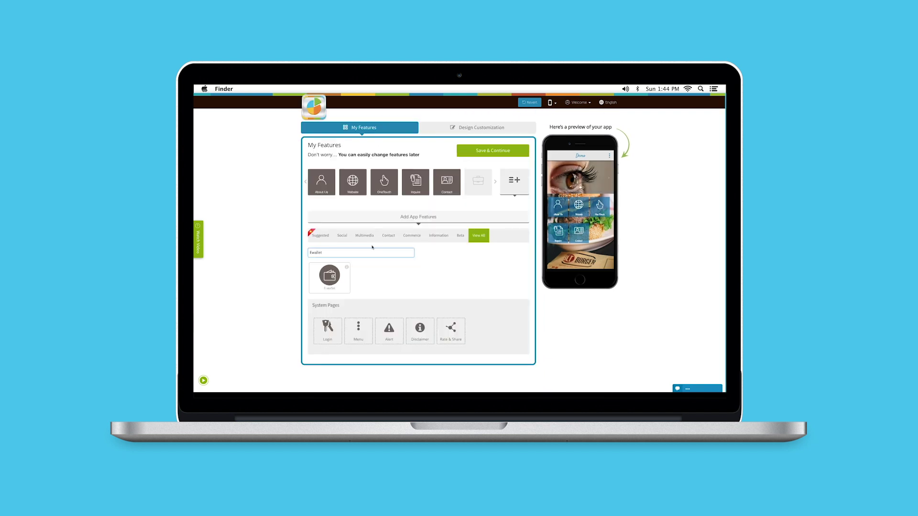
left_click(330, 276)
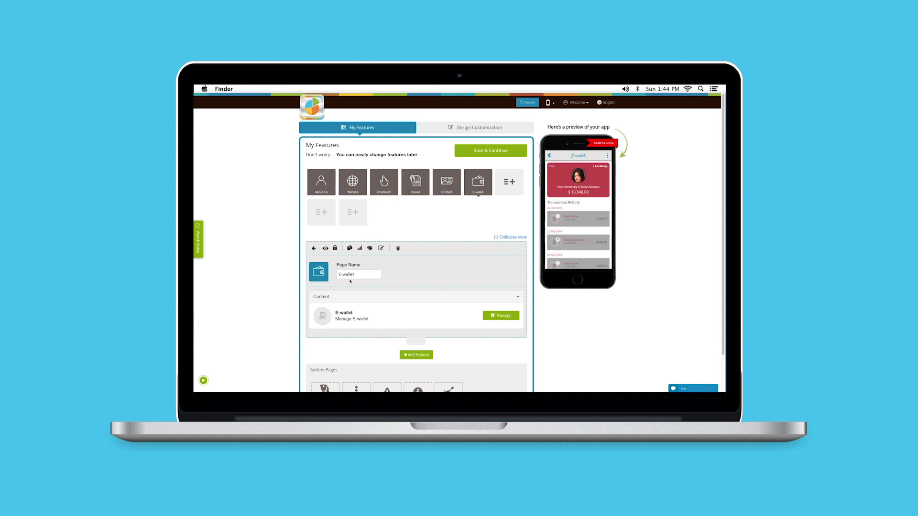
left_click(359, 276)
left_click(323, 275)
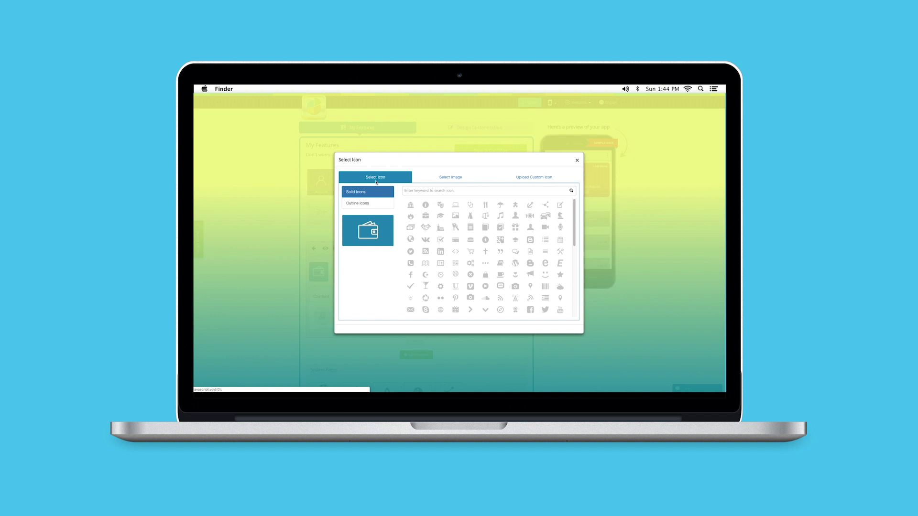
left_click(371, 204)
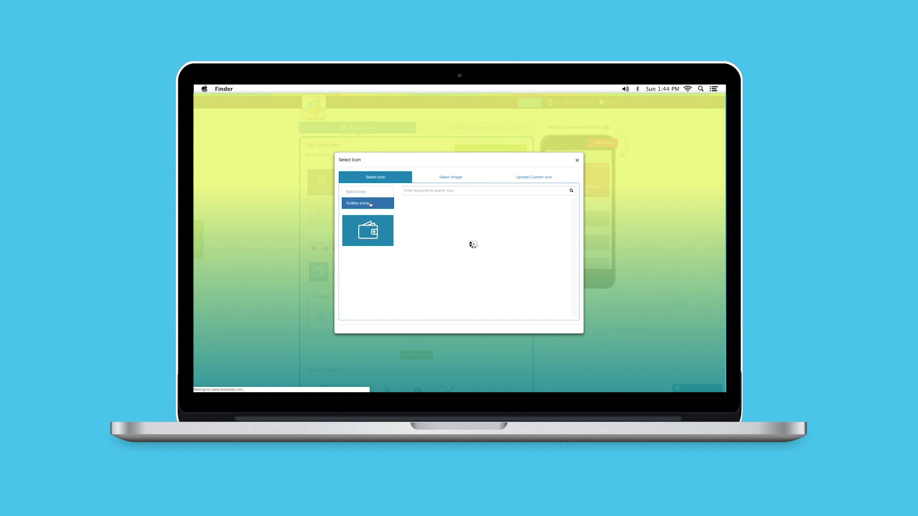
left_click(452, 180)
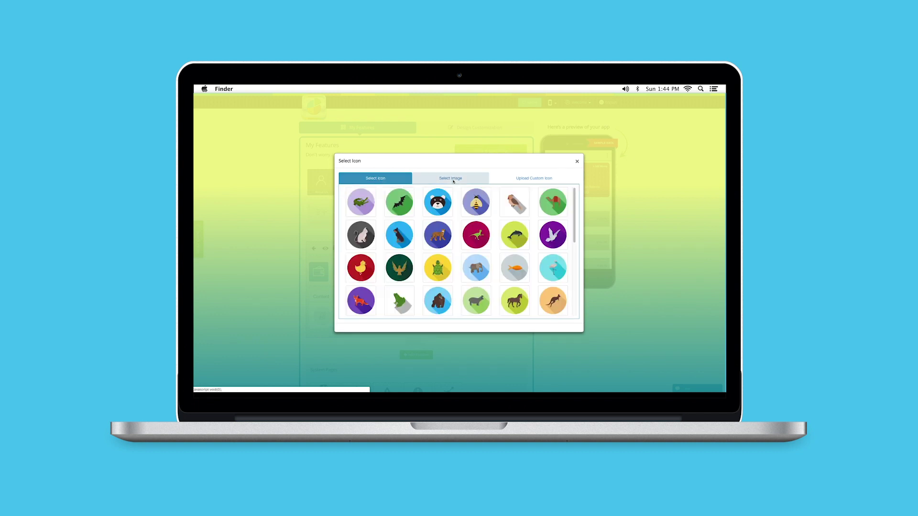
left_click(501, 184)
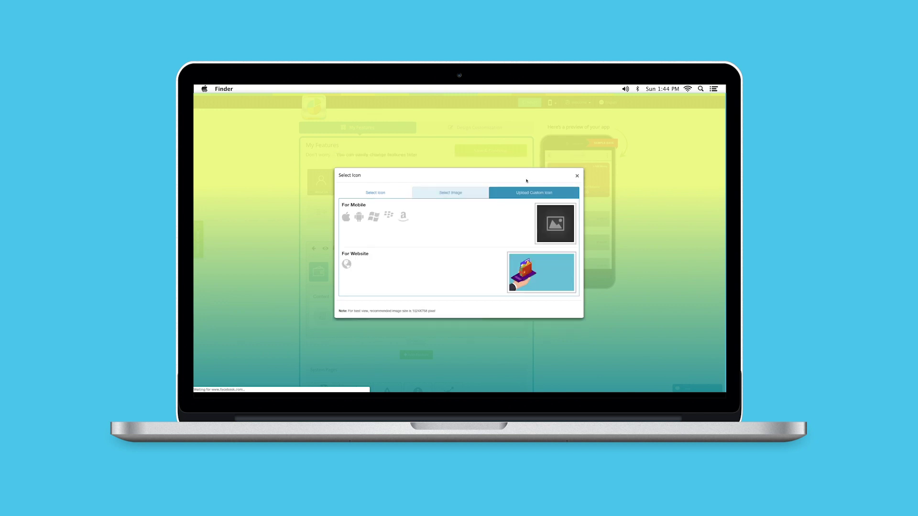
left_click(577, 176)
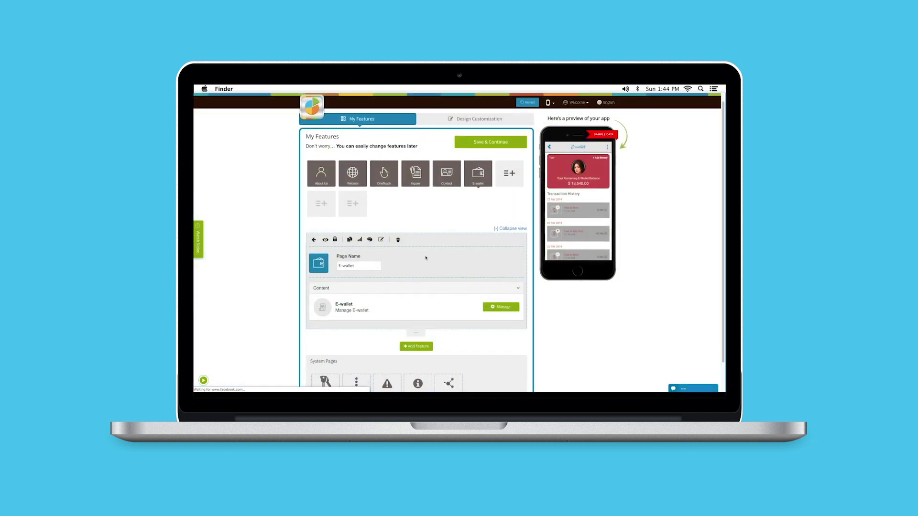
- Open E-wallet management and save USD as the wallet's currency code
scroll(364, 259, "down", 2)
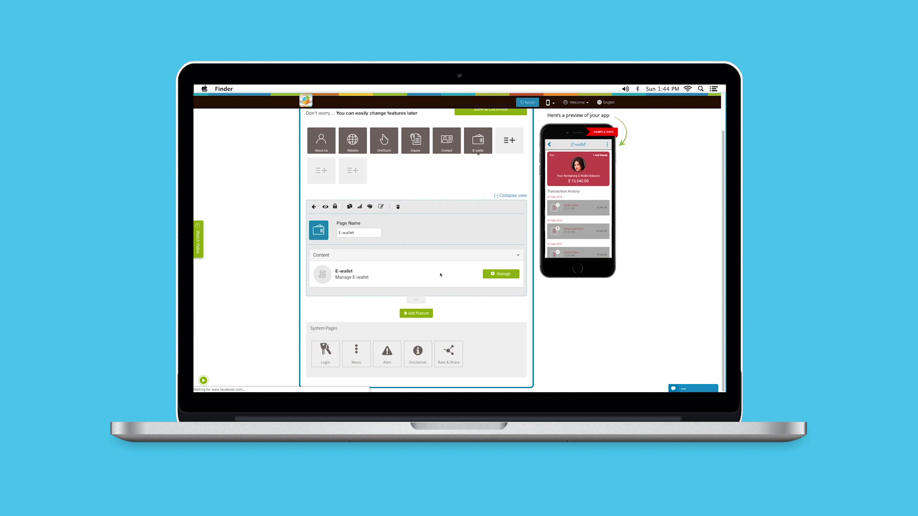
left_click(497, 275)
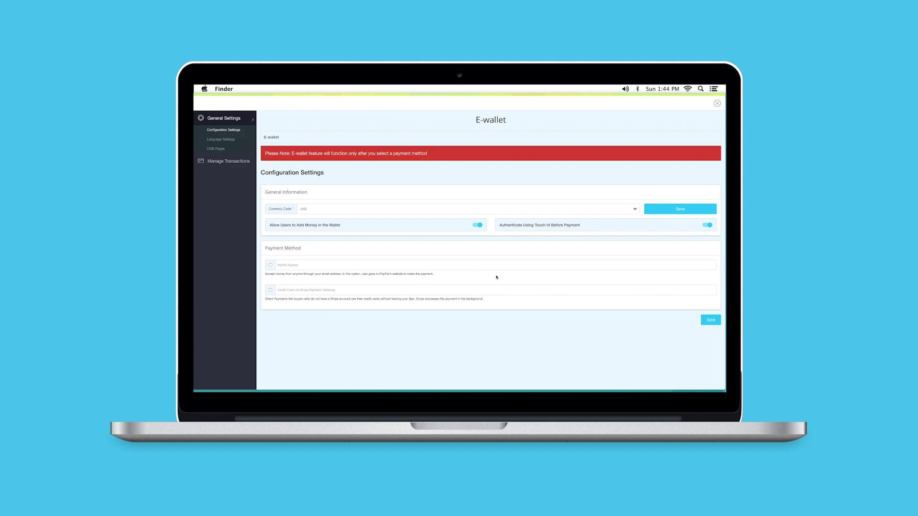
left_click(229, 130)
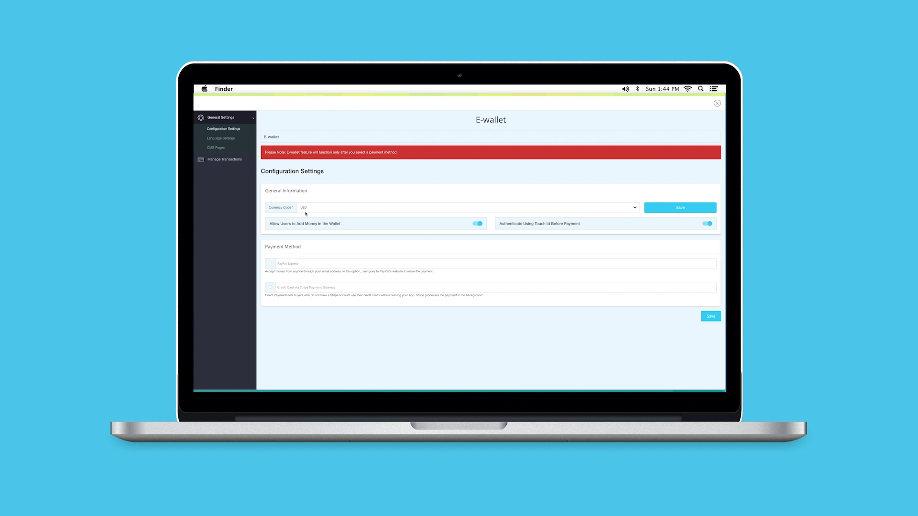
left_click(610, 211)
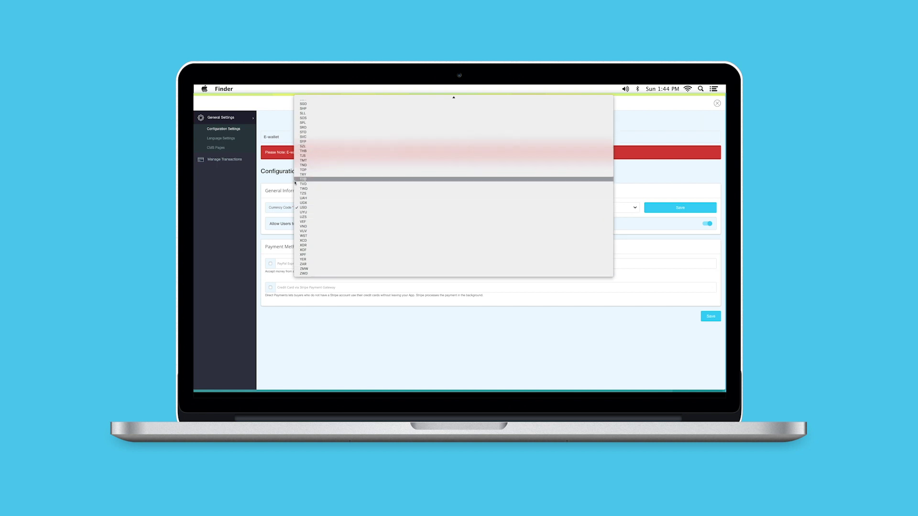
left_click(306, 209)
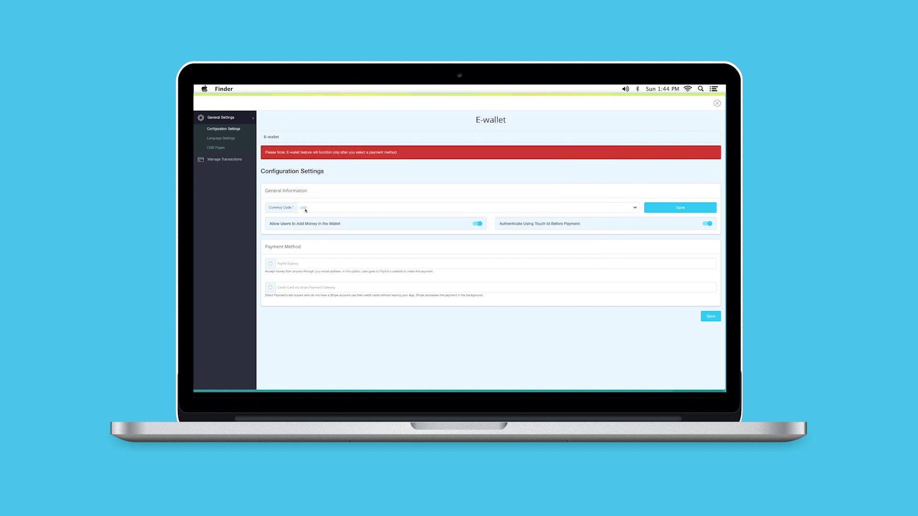
left_click(675, 212)
- Toggle adding money and Touch ID off and back on, leaving both enabled
left_click(477, 224)
left_click(477, 223)
left_click(707, 223)
left_click(707, 224)
- Replace PayPal Express with Credit Card via Stripe and go to the Stripe key fields
left_click(270, 265)
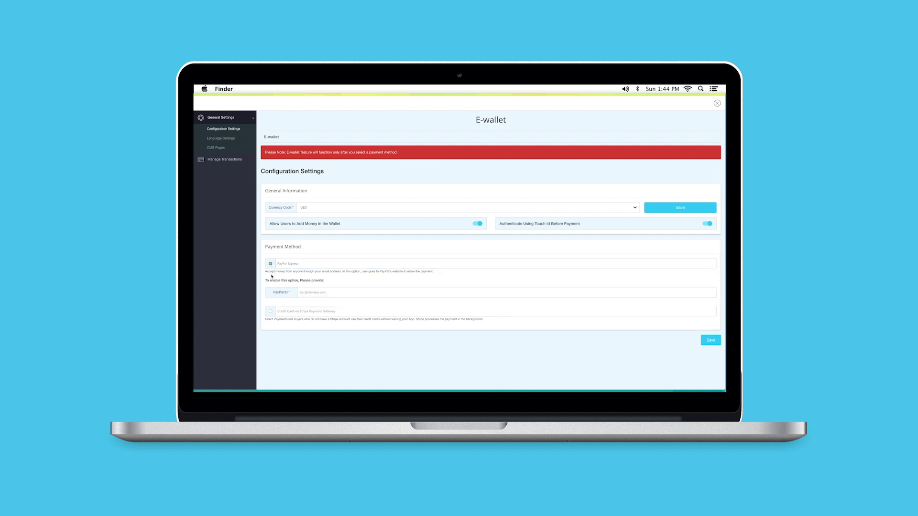
left_click(314, 293)
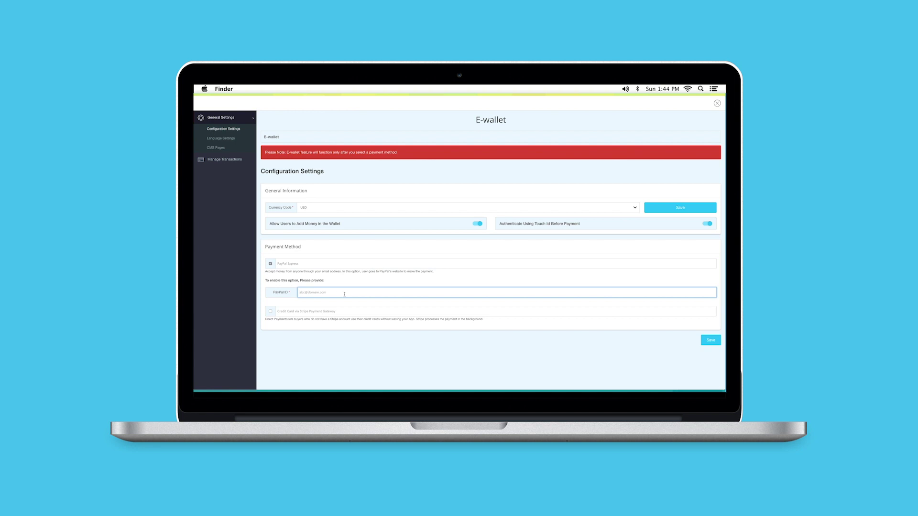
left_click(271, 312)
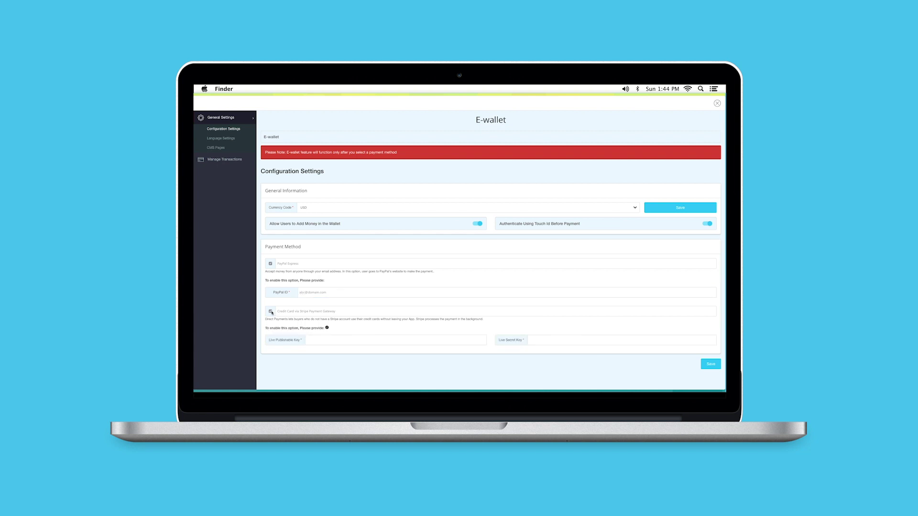
left_click(271, 263)
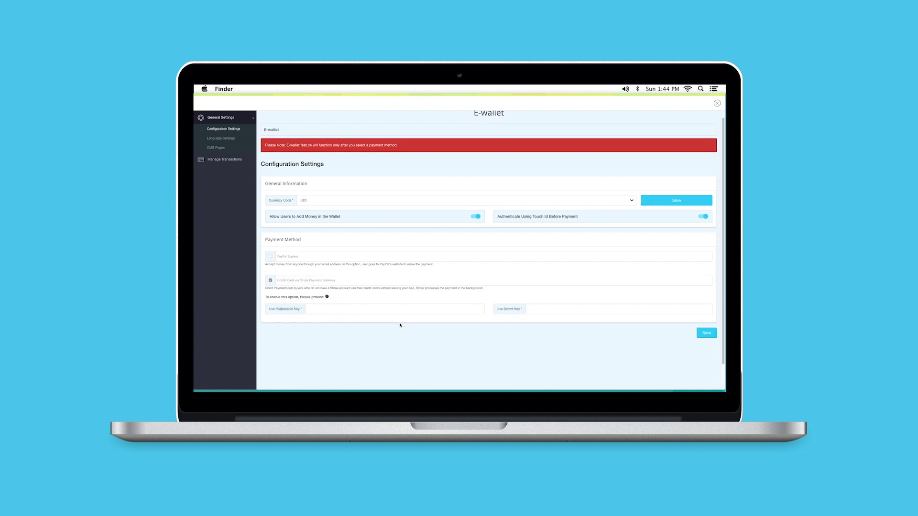
left_click(337, 310)
left_click(537, 309)
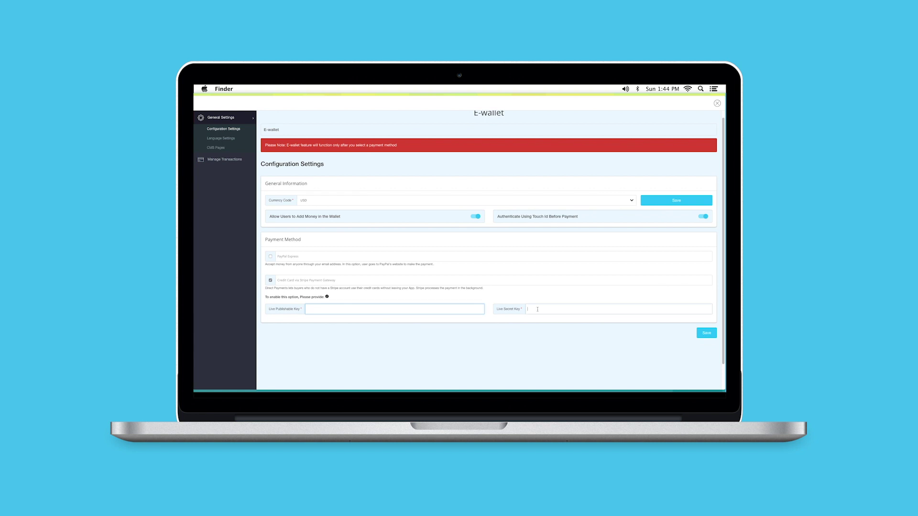
- Check the help on obtaining Stripe keys, return to the live secret key, then open Language Settings
left_click(327, 304)
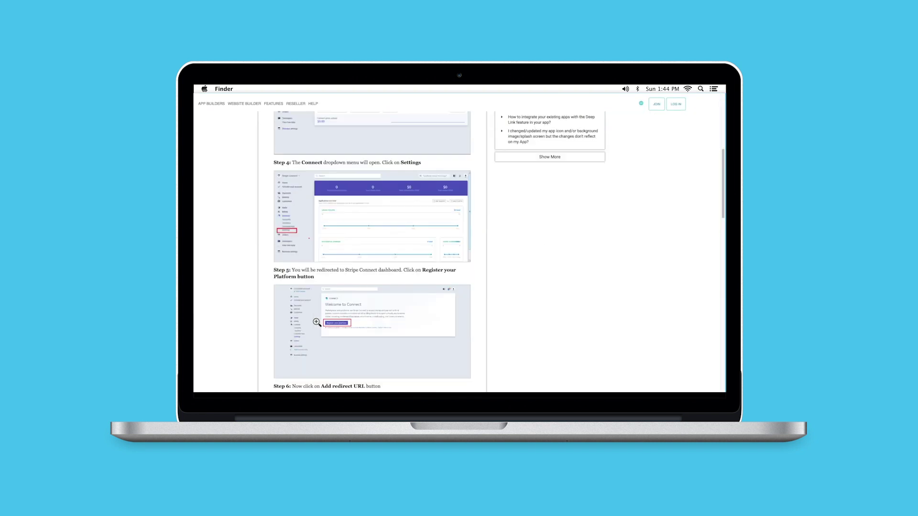
scroll(317, 322, "down", 5)
scroll(317, 322, "down", 4)
scroll(317, 321, "up", 6)
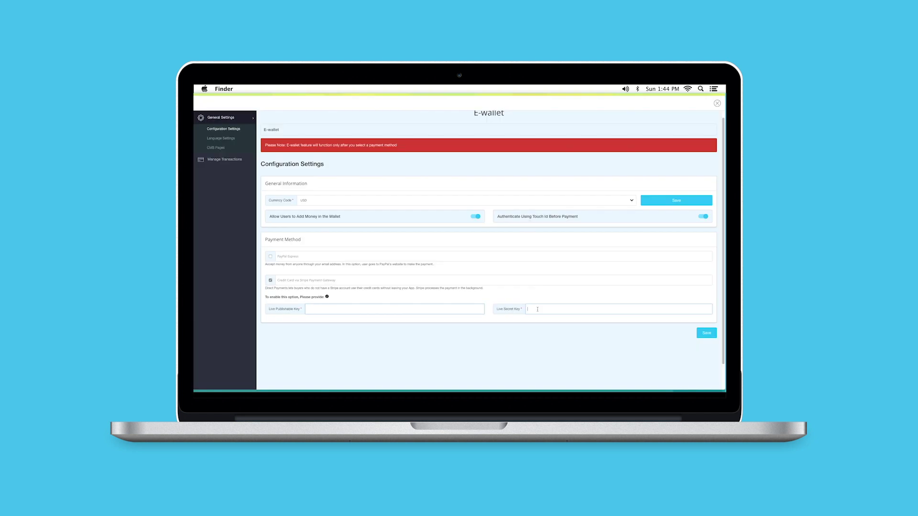
left_click(592, 313)
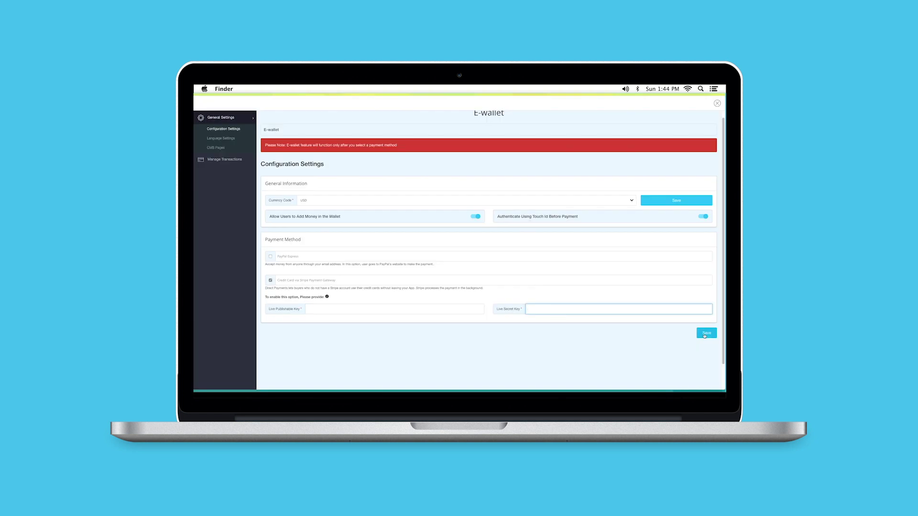
left_click(220, 140)
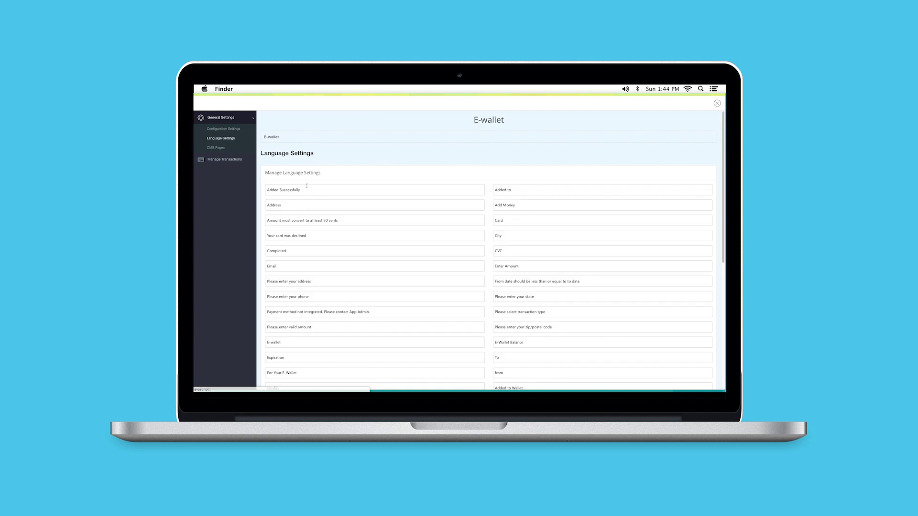
- Review the Added Successfully, Address, minimum amount and card declined language labels
left_click(311, 188)
left_click(311, 206)
left_click(335, 220)
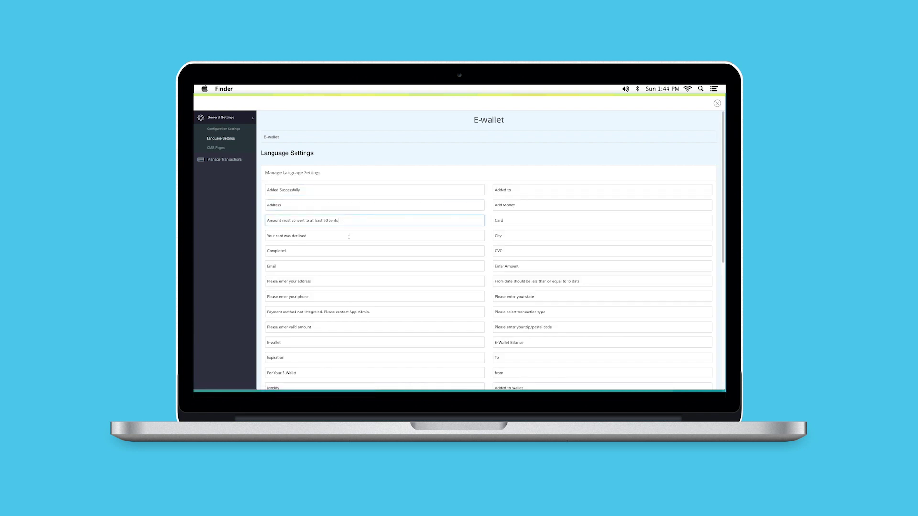
left_click(347, 235)
scroll(713, 380, "down", 10)
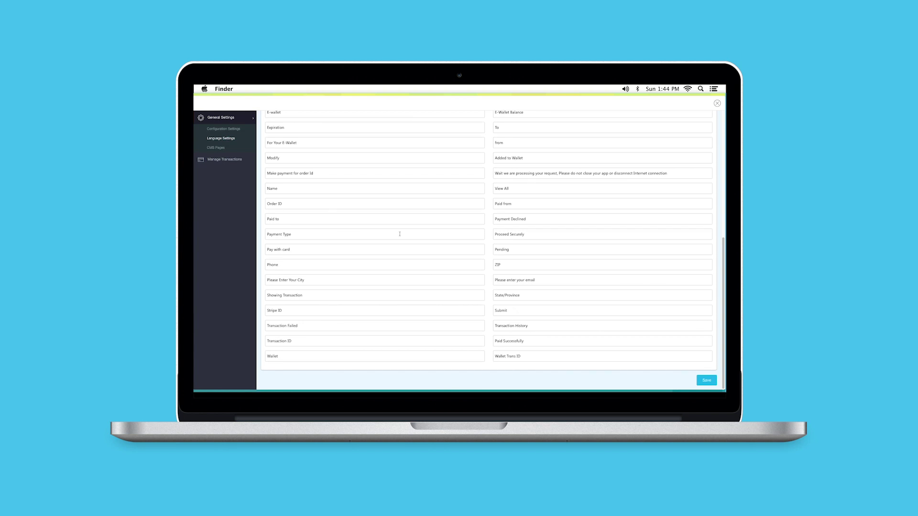
- Save the CMS terms and conditions page, view the empty transactions list, and close E-wallet settings
left_click(222, 149)
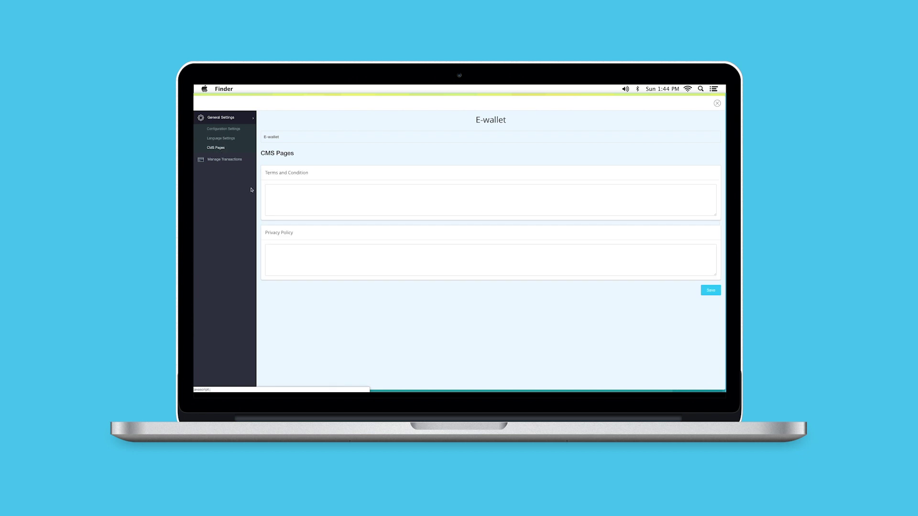
left_click(337, 198)
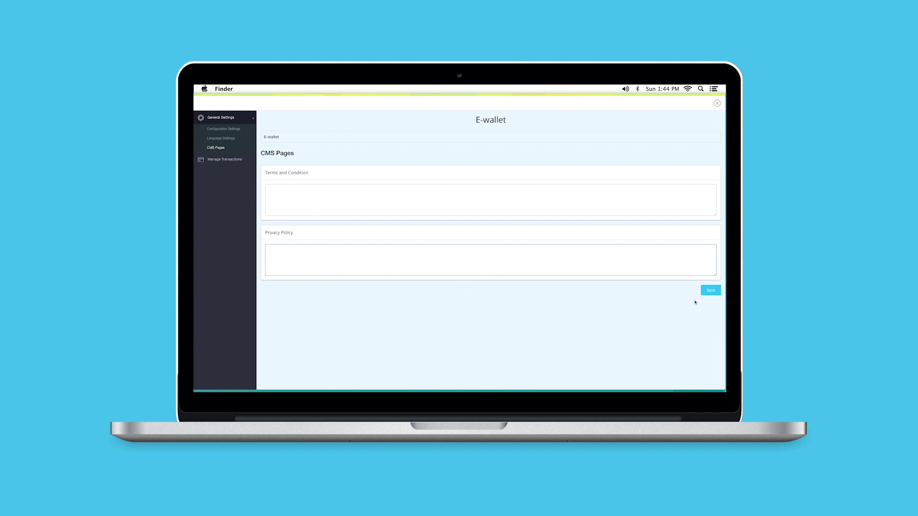
left_click(710, 291)
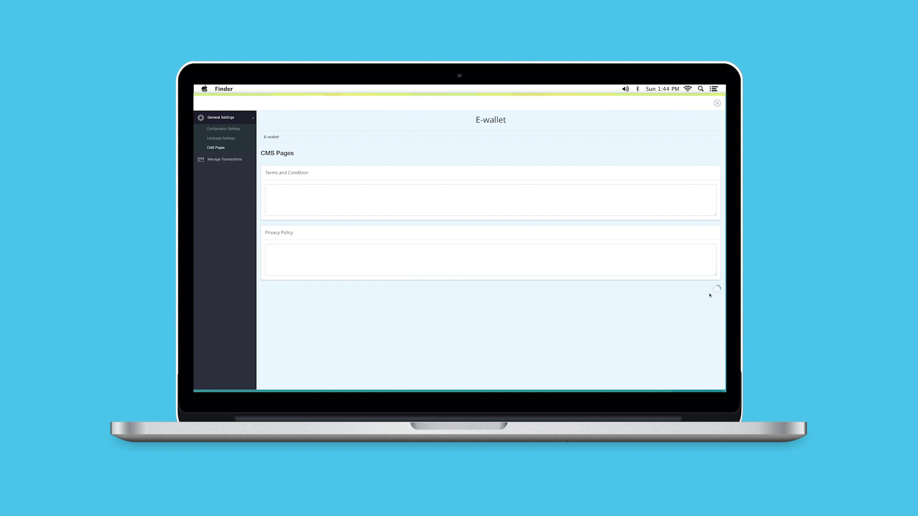
left_click(223, 159)
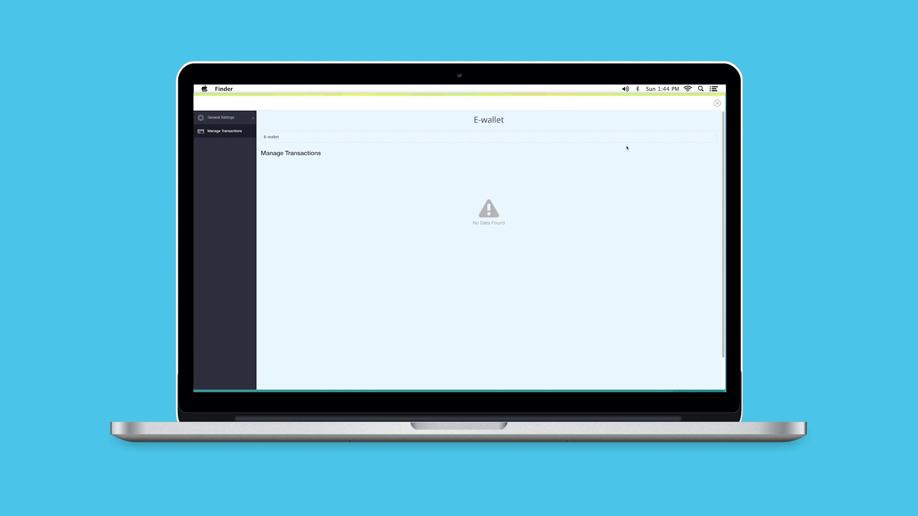
left_click(716, 104)
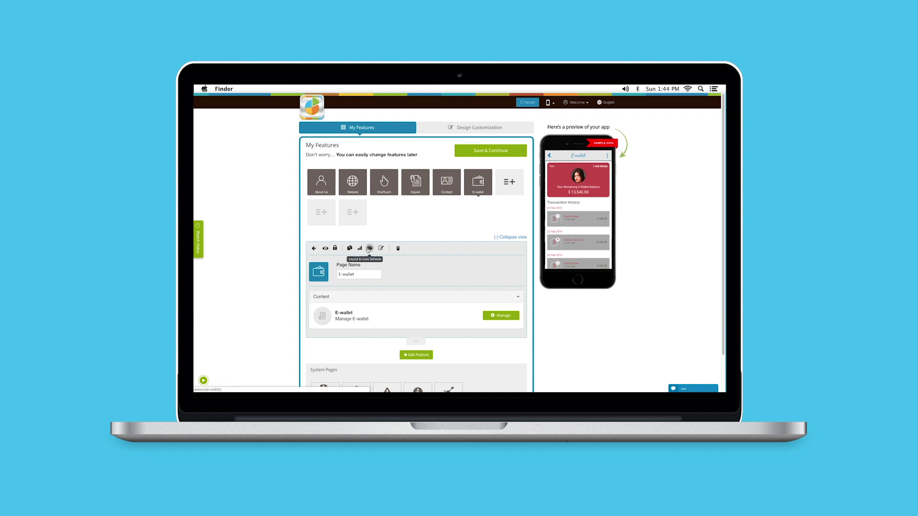
left_click(369, 249)
scroll(365, 281, "down", 3)
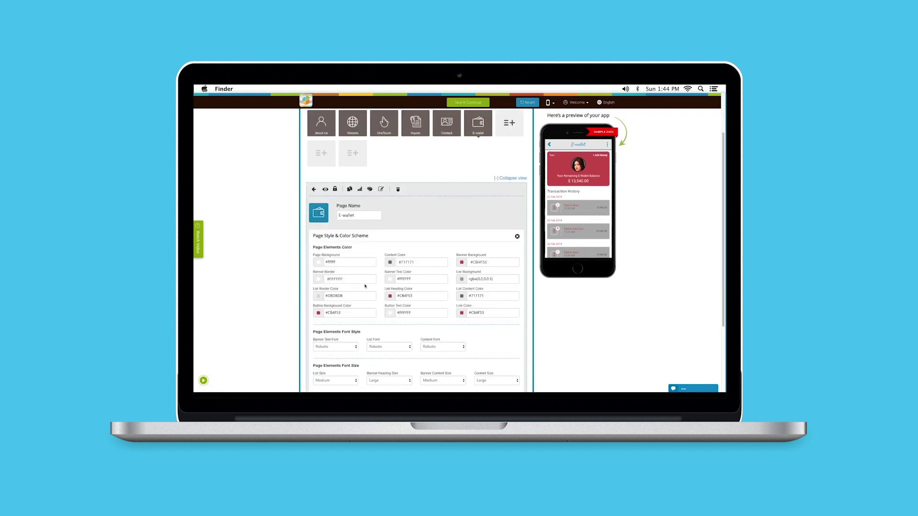
scroll(361, 248, "down", 2)
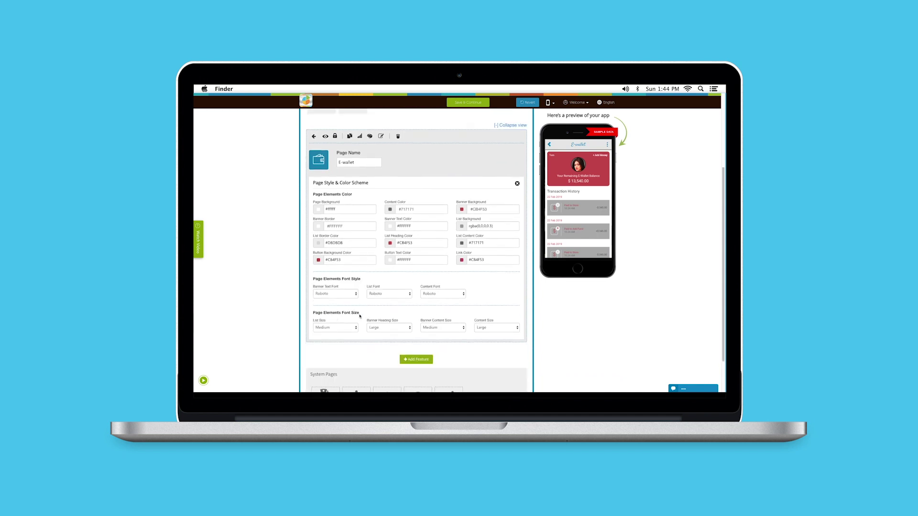
scroll(359, 315, "up", 3)
left_click(519, 262)
scroll(486, 253, "up", 2)
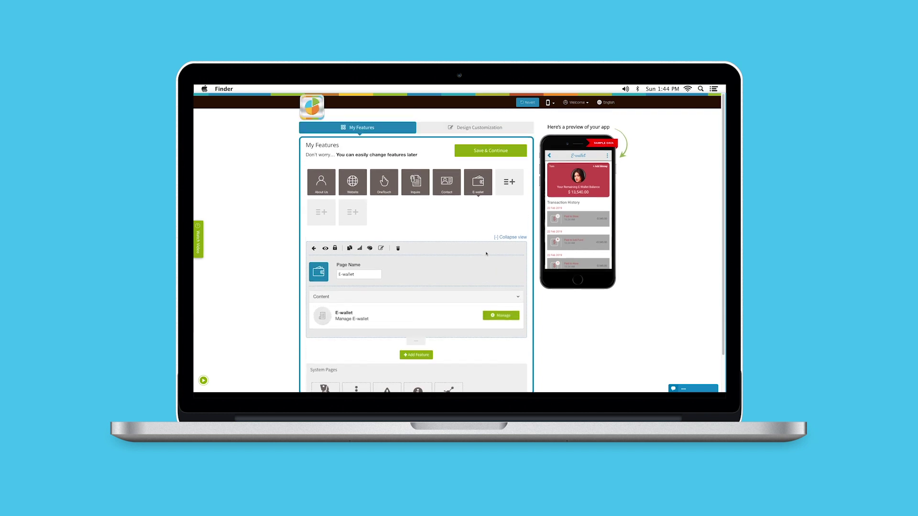